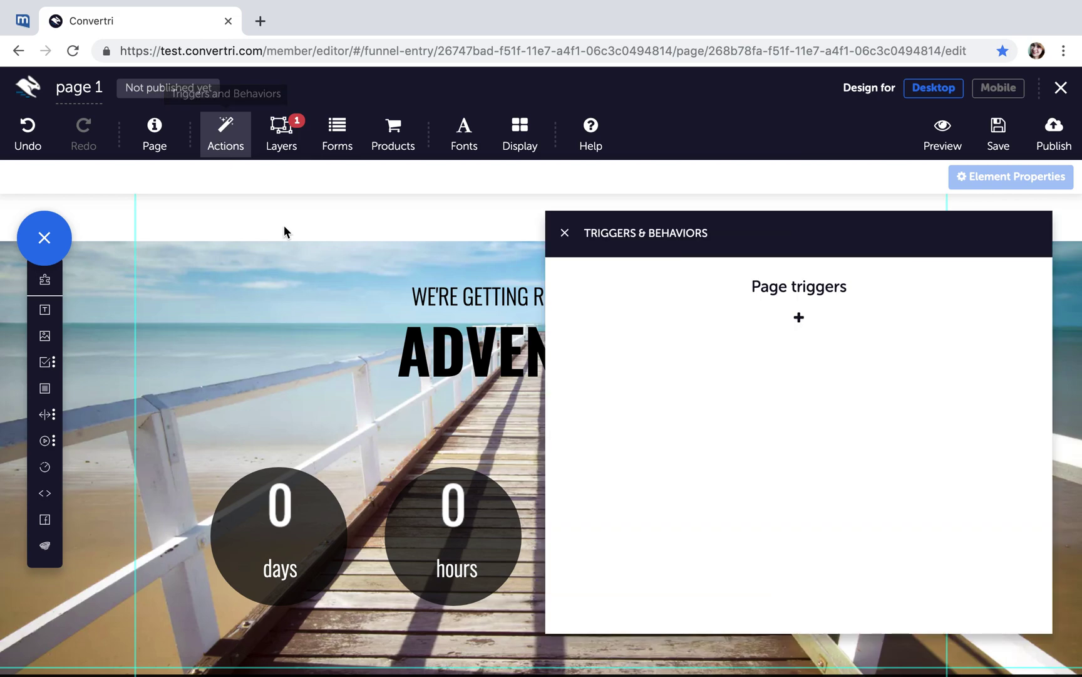
# Add a page trigger that fires on exit intent with the fade in behaviour
pyautogui.click(800, 319)
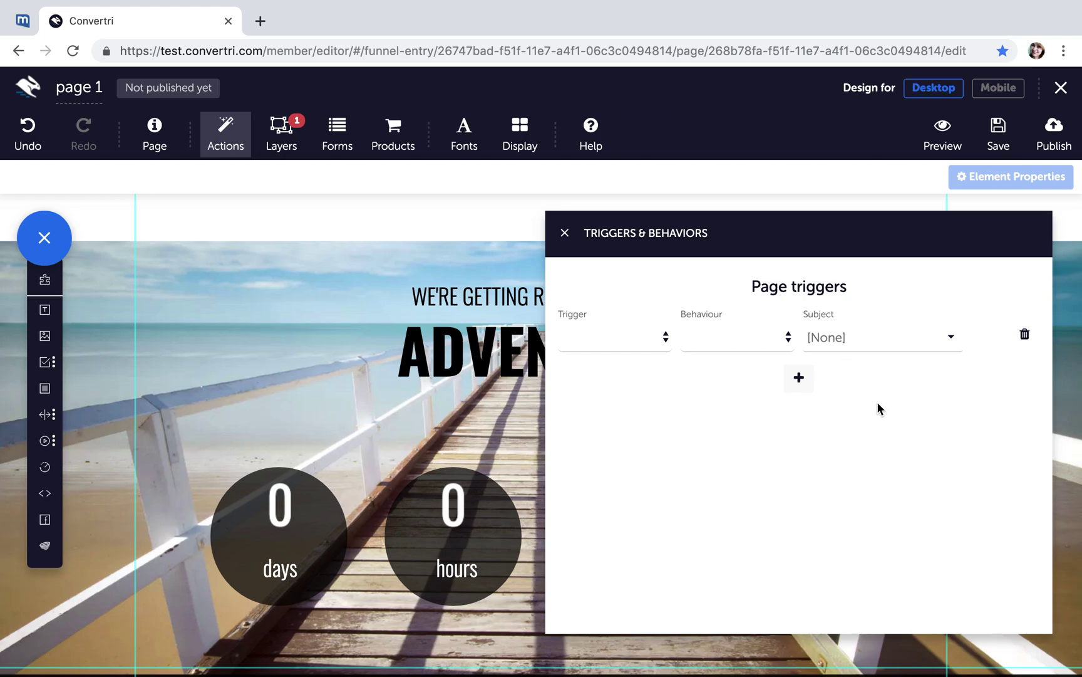
pyautogui.click(602, 344)
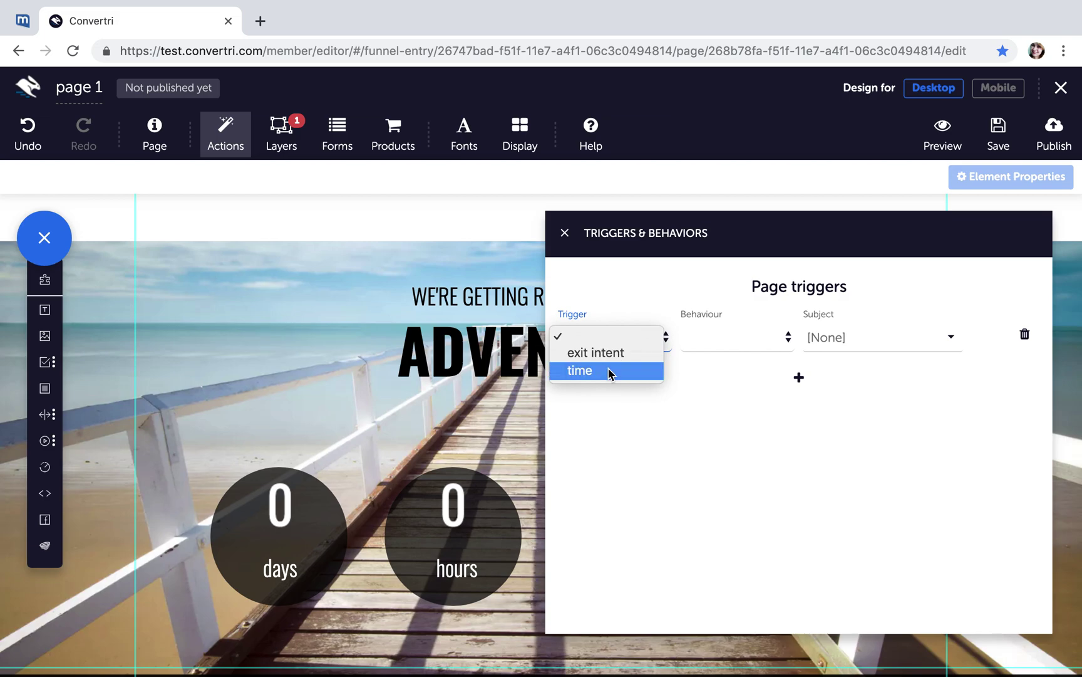
pyautogui.click(608, 370)
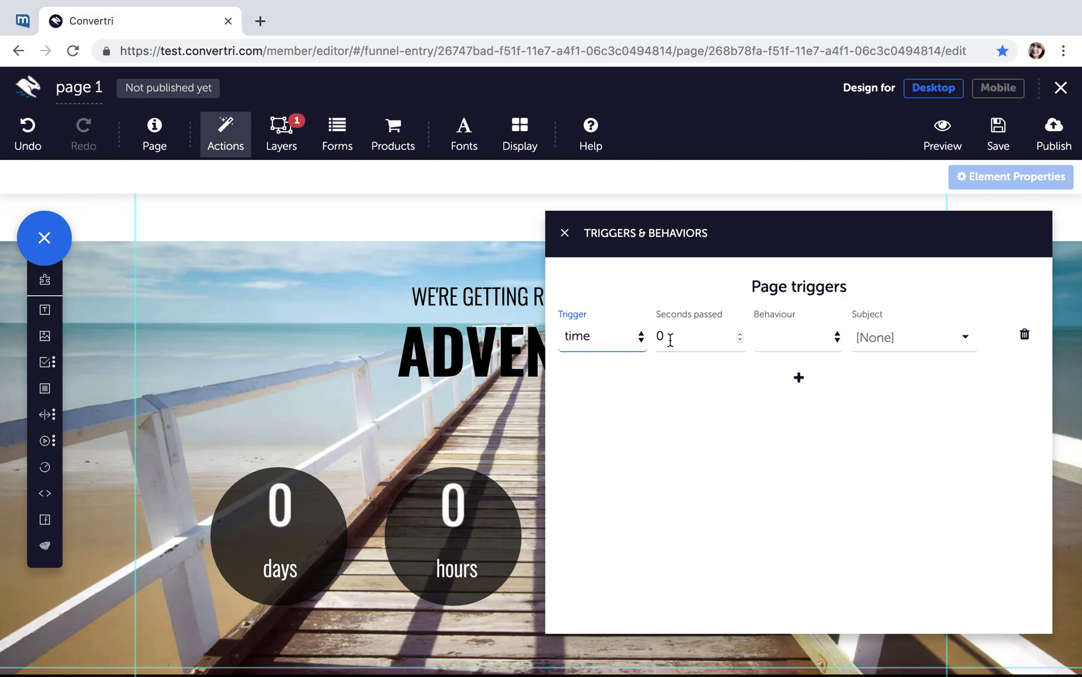
pyautogui.click(618, 340)
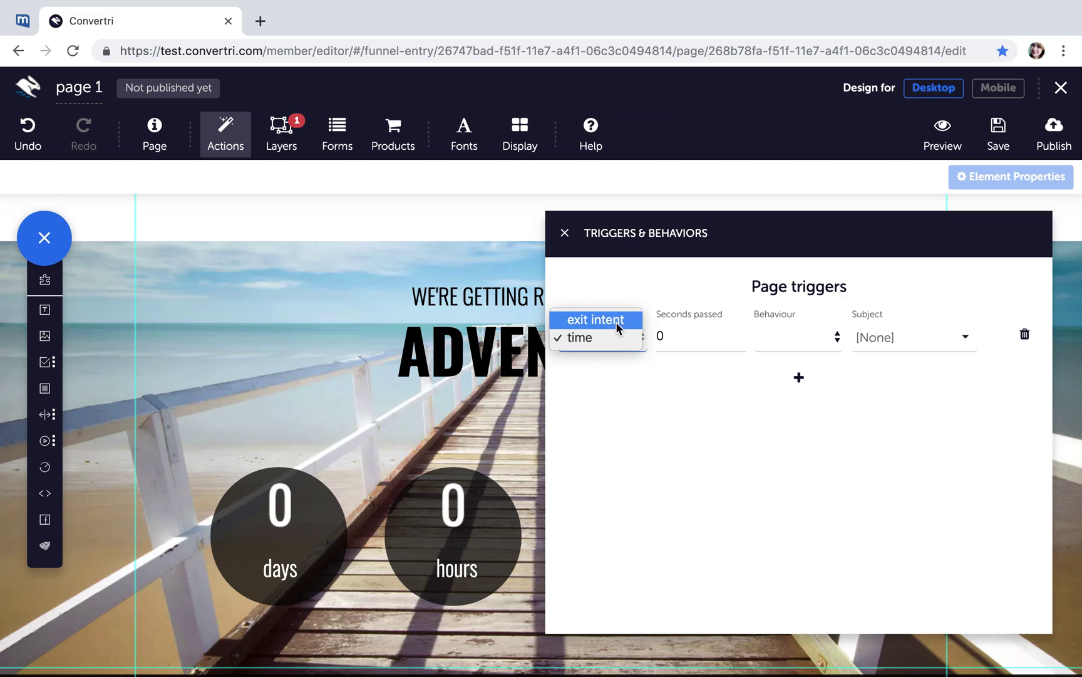
pyautogui.click(618, 327)
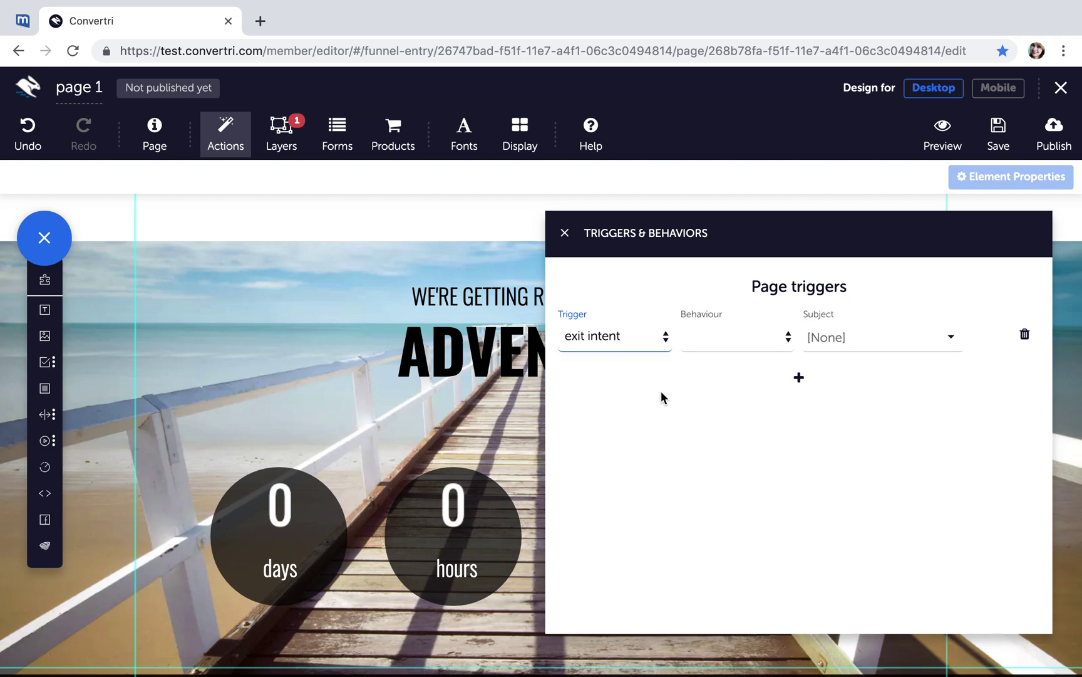
pyautogui.click(767, 347)
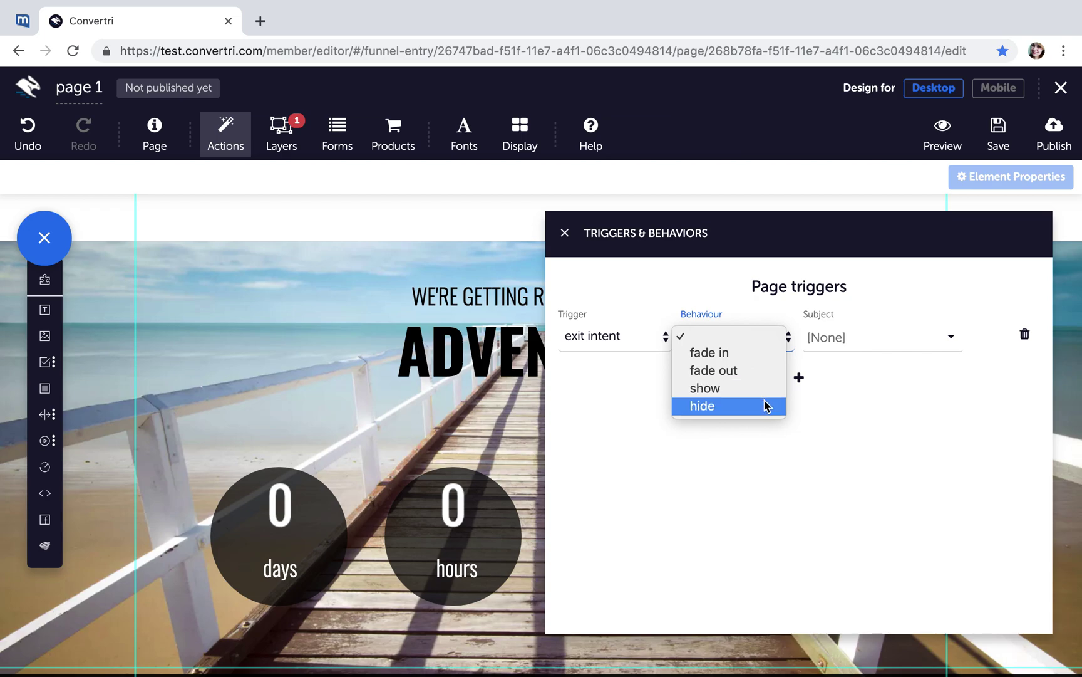
pyautogui.click(758, 360)
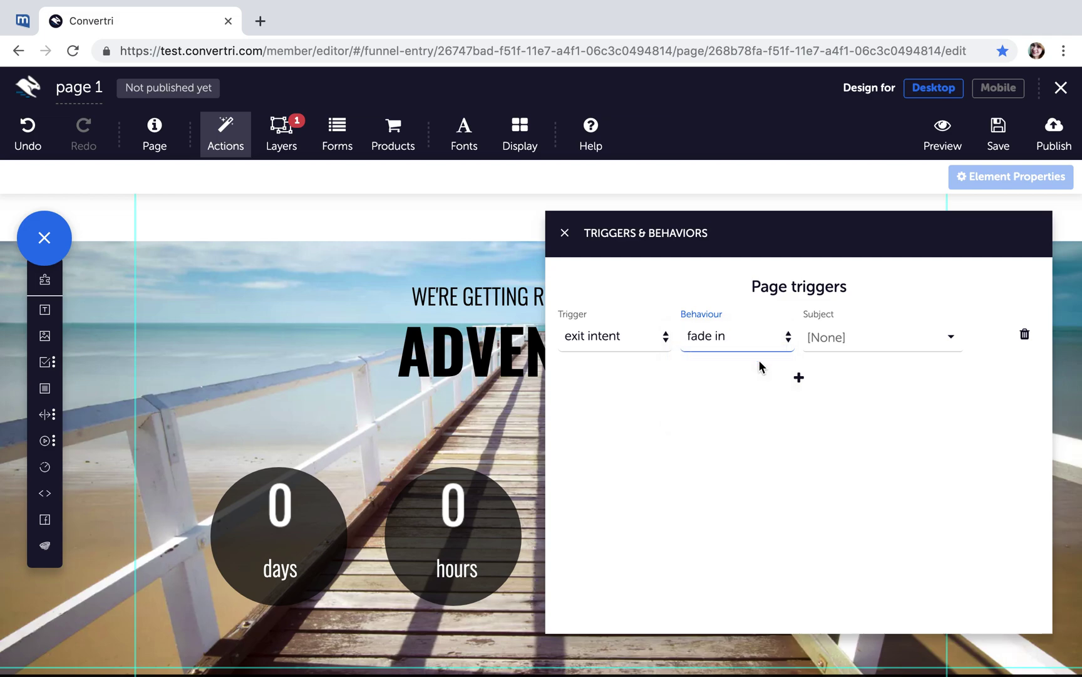
pyautogui.click(887, 348)
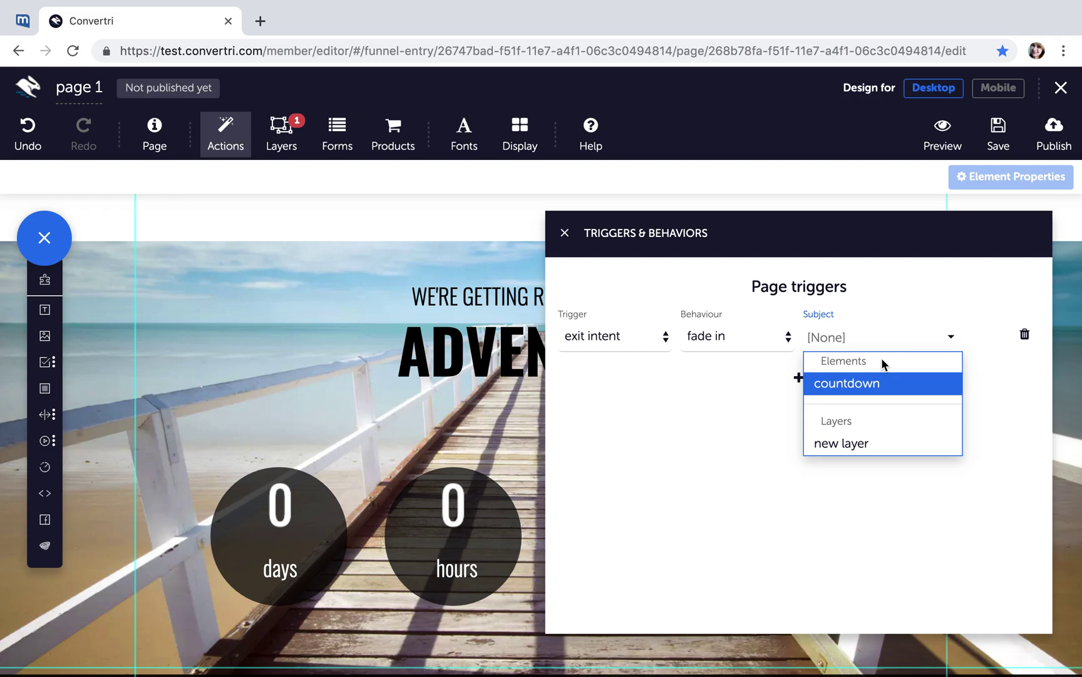
pyautogui.click(720, 454)
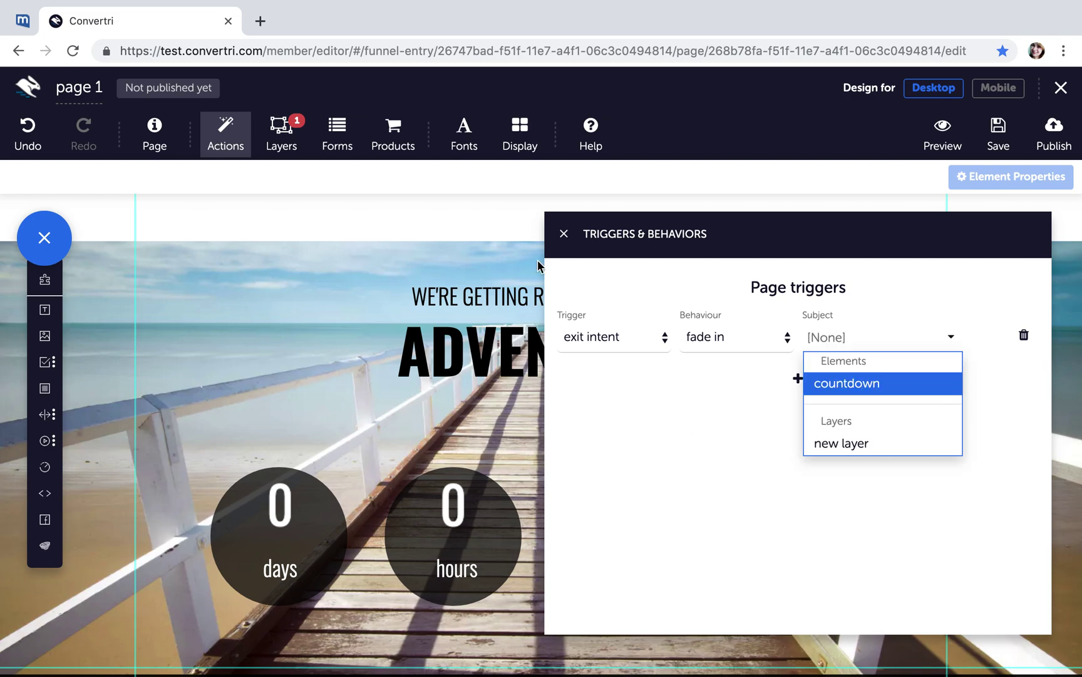
pyautogui.click(565, 237)
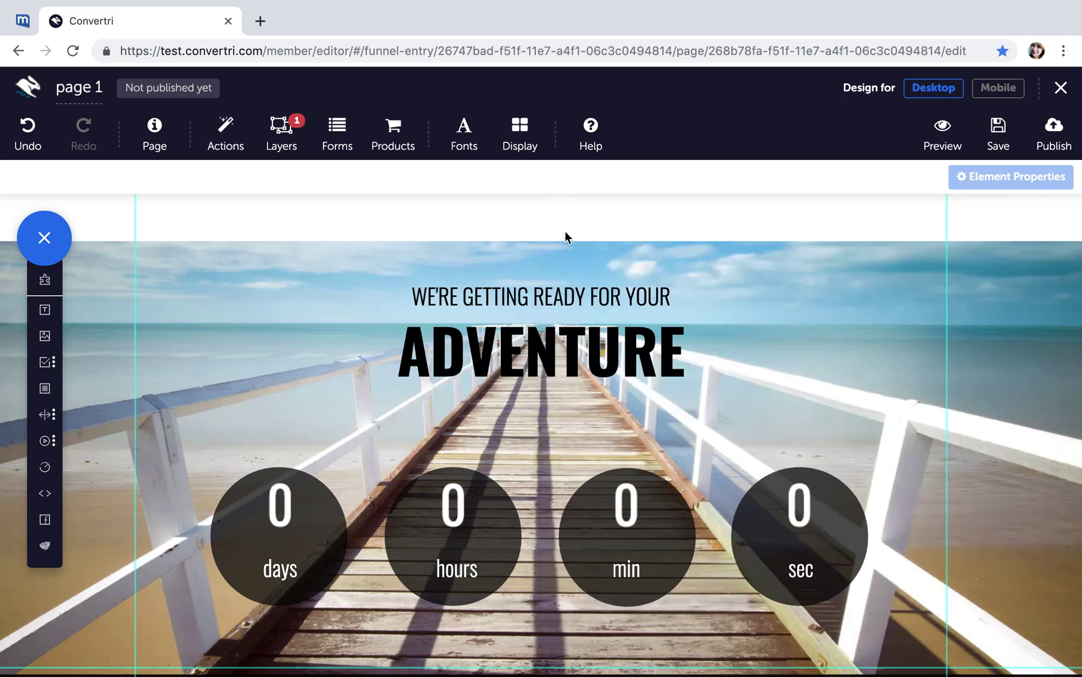
# Name the ADVENTURE heading element "Title" in its general properties
pyautogui.click(530, 337)
pyautogui.click(531, 338)
pyautogui.click(532, 312)
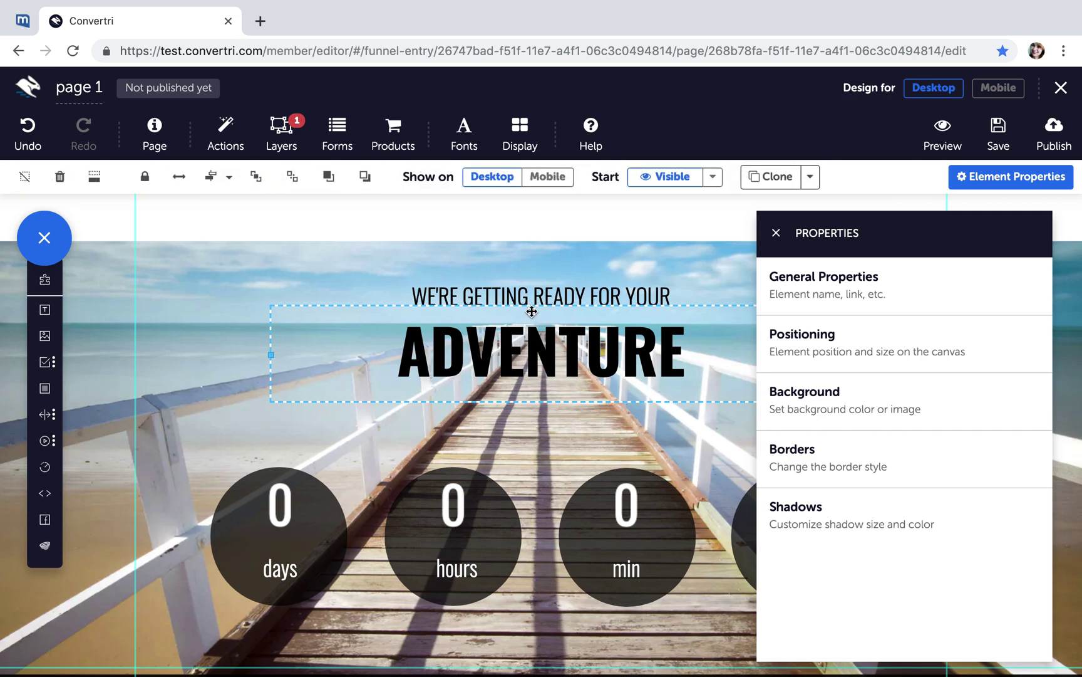
pyautogui.click(827, 292)
pyautogui.click(821, 303)
pyautogui.write('Title')
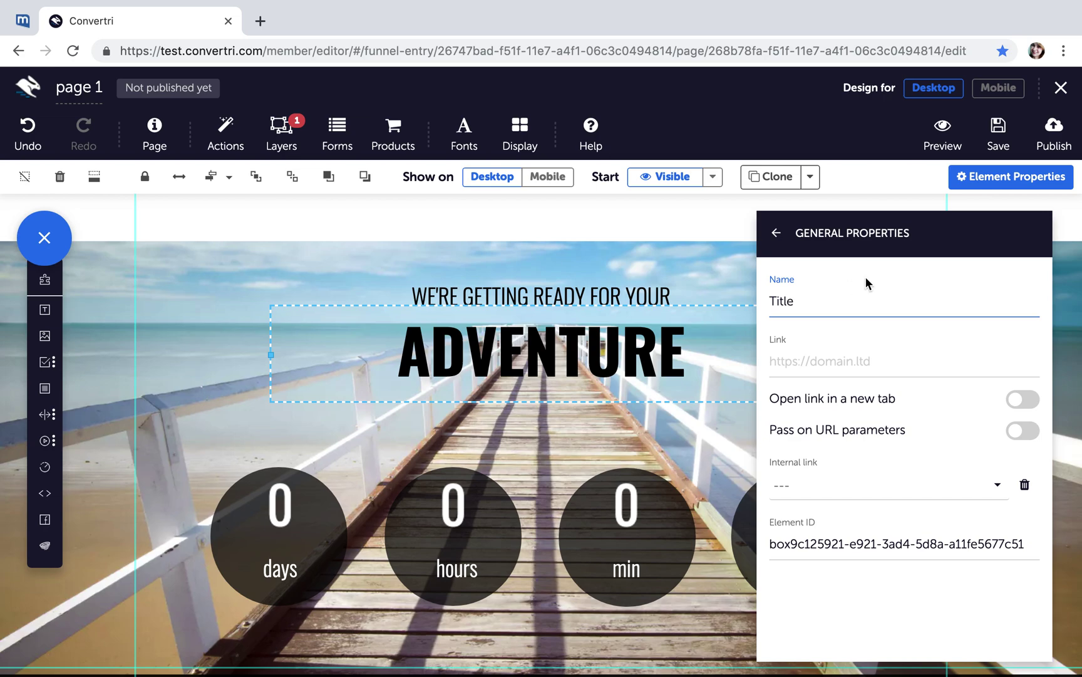
pyautogui.click(969, 178)
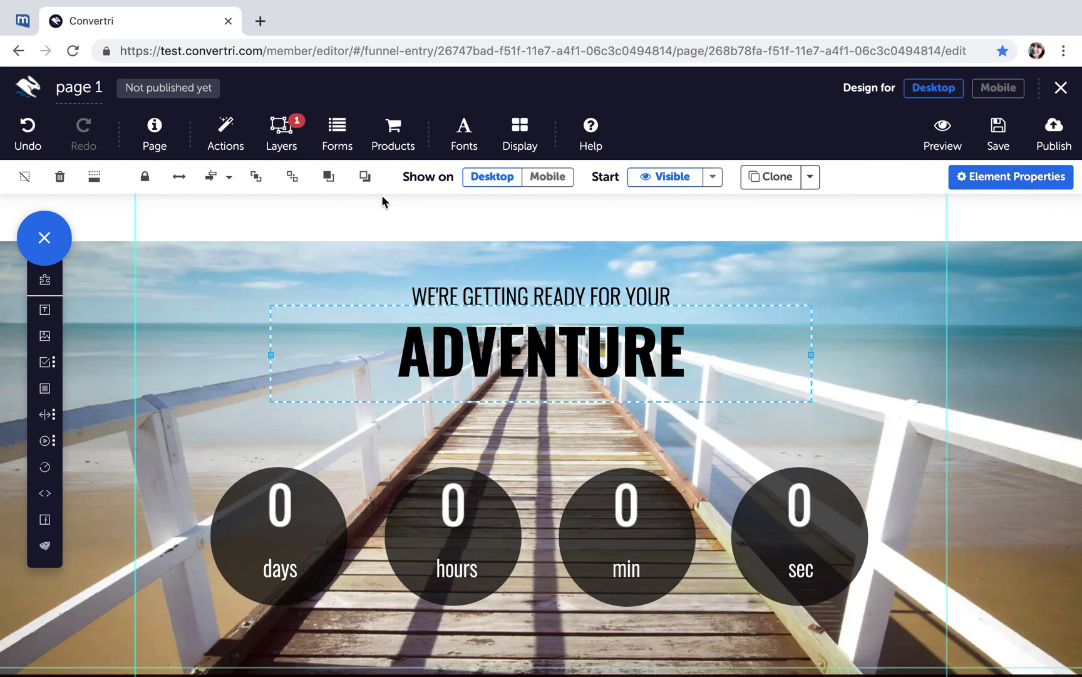
# Set the subject of the exit intent page trigger to the Title element
pyautogui.click(226, 135)
pyautogui.click(906, 343)
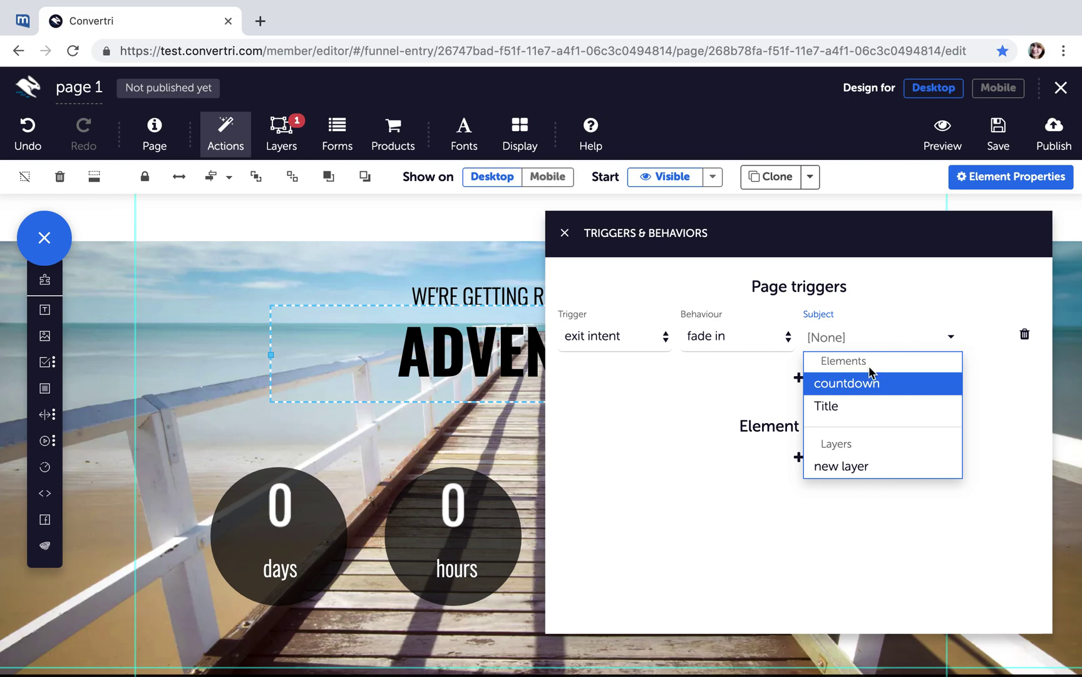
pyautogui.click(827, 406)
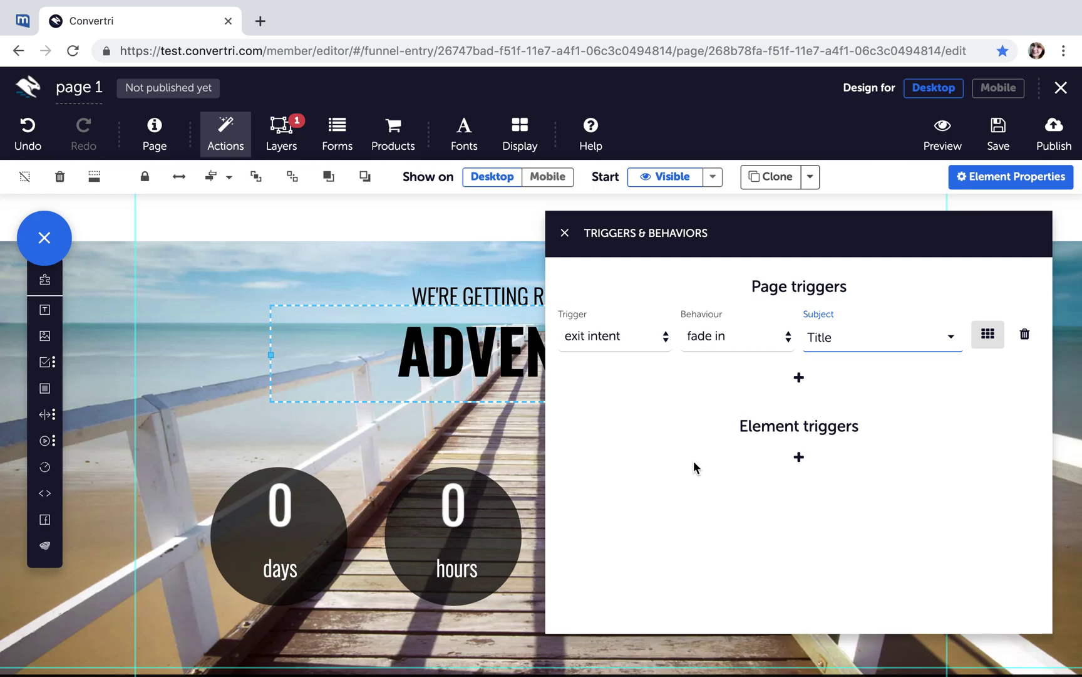
pyautogui.click(565, 235)
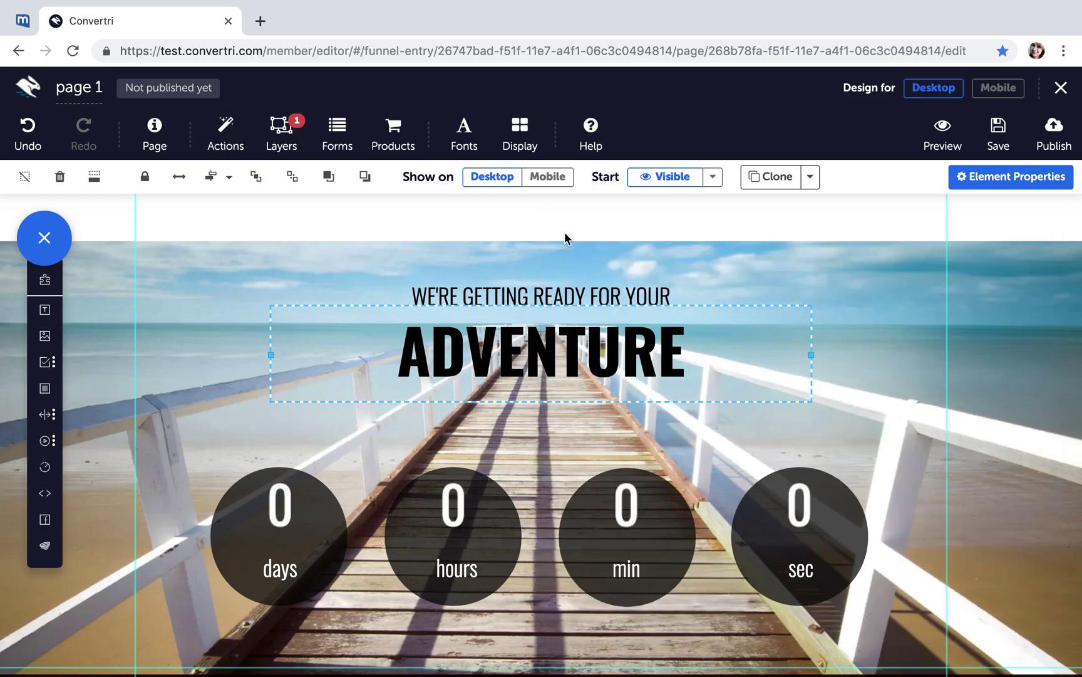
# Select the layer "new layer" so it shows on the canvas
pyautogui.click(283, 129)
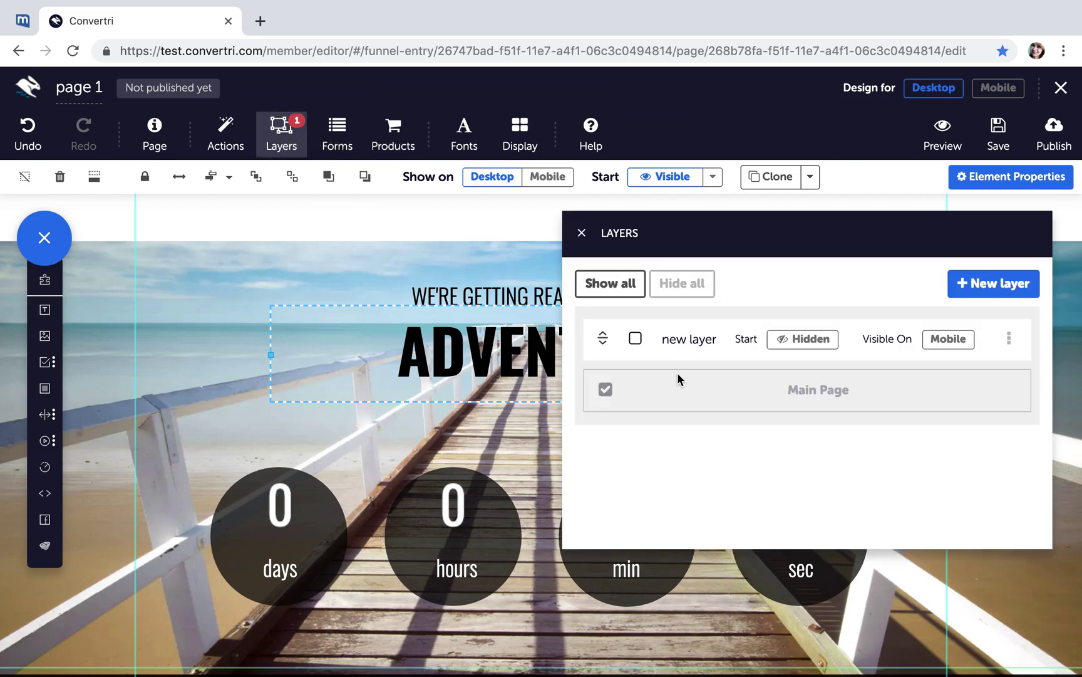
pyautogui.click(636, 339)
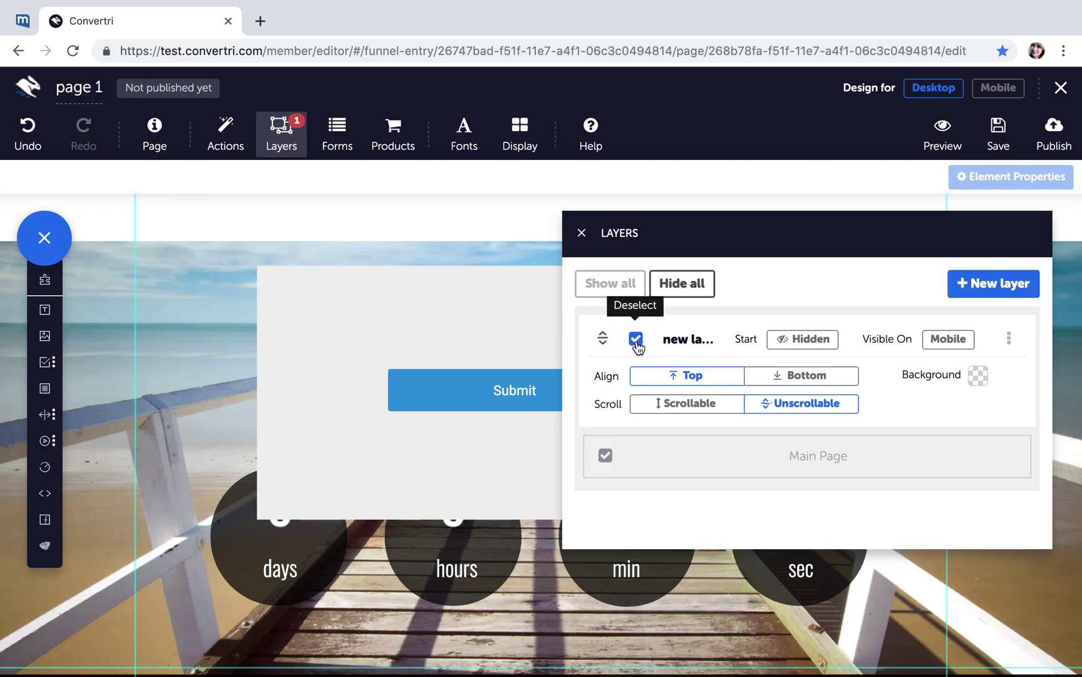
pyautogui.click(582, 233)
# Add a layer trigger to "new layer" that fires on click, without choosing a behaviour or subject
pyautogui.click(229, 149)
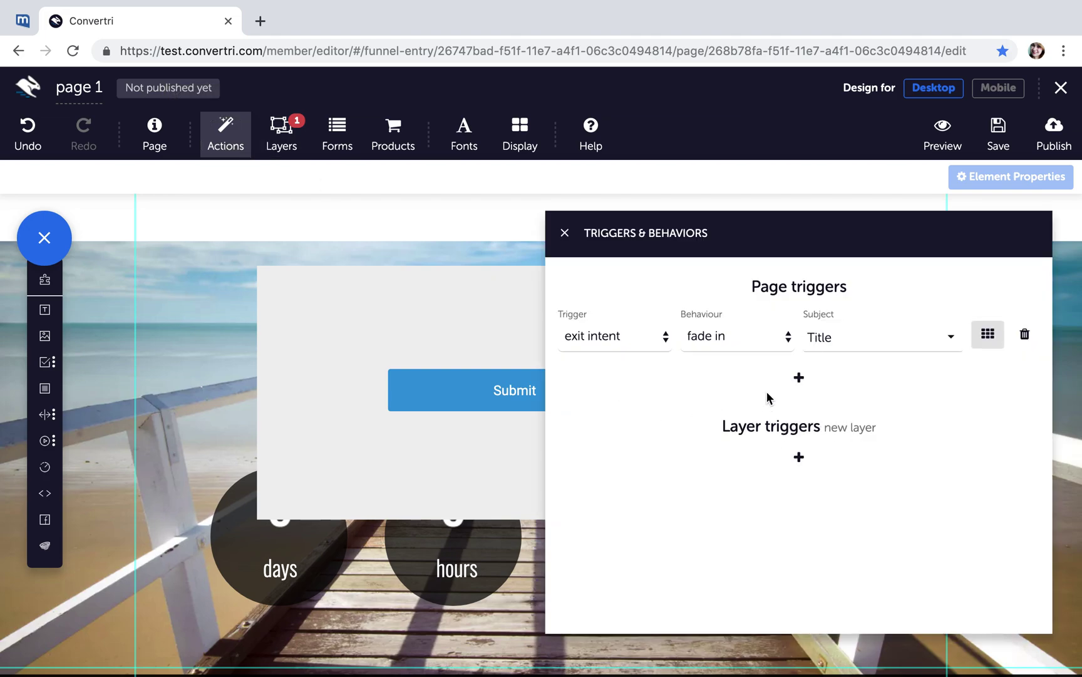
pyautogui.click(808, 455)
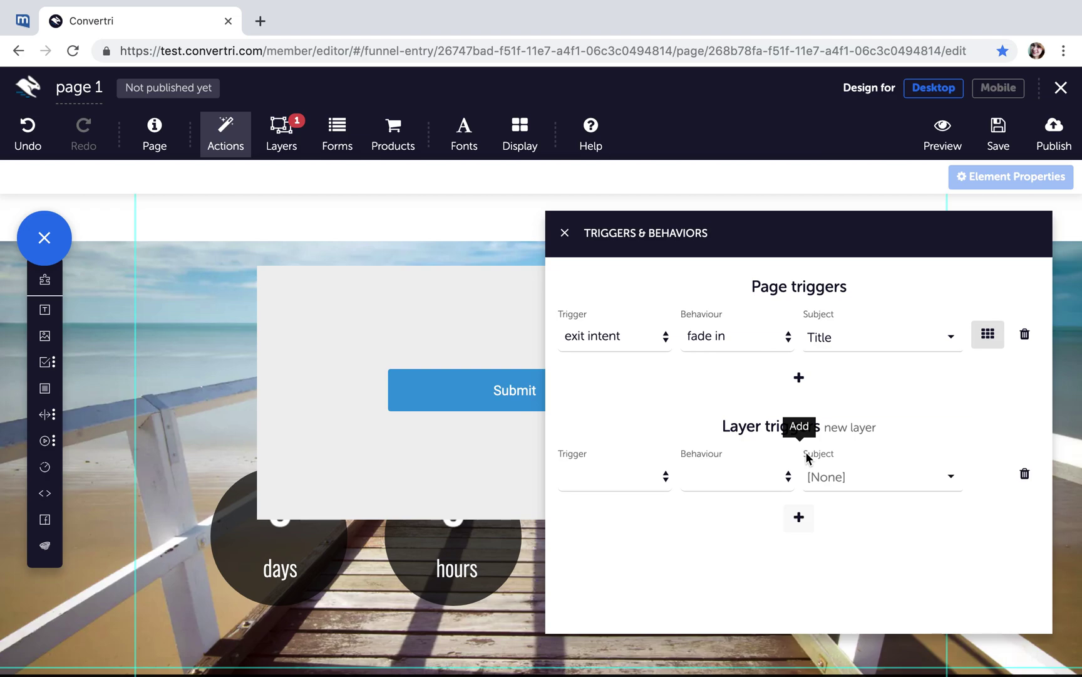
pyautogui.click(634, 483)
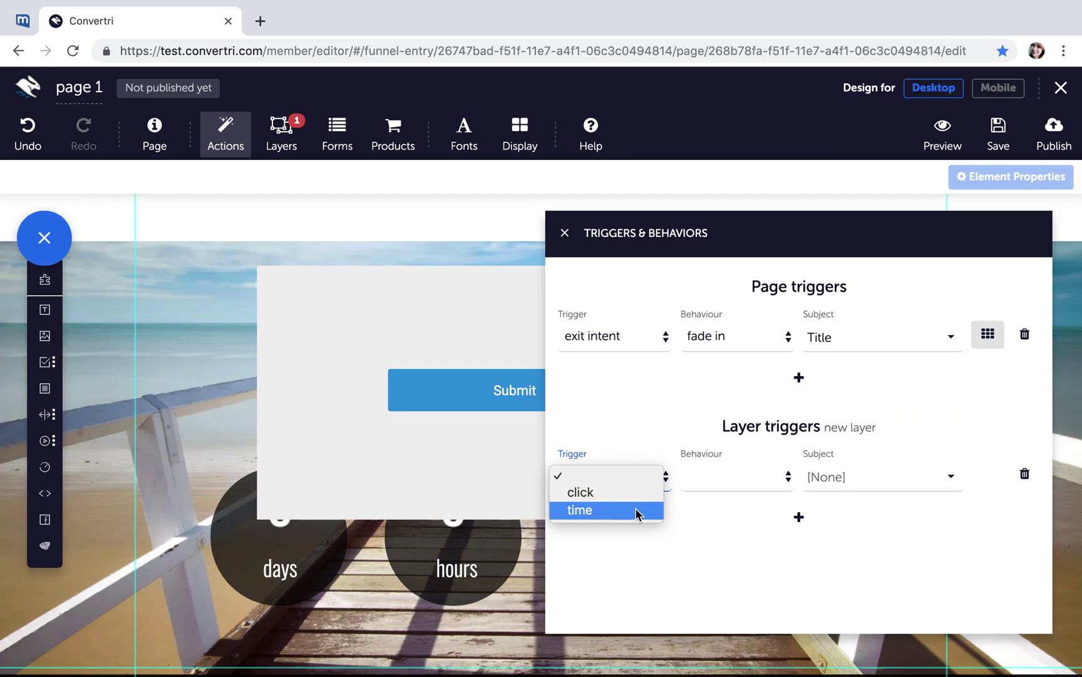
pyautogui.click(637, 513)
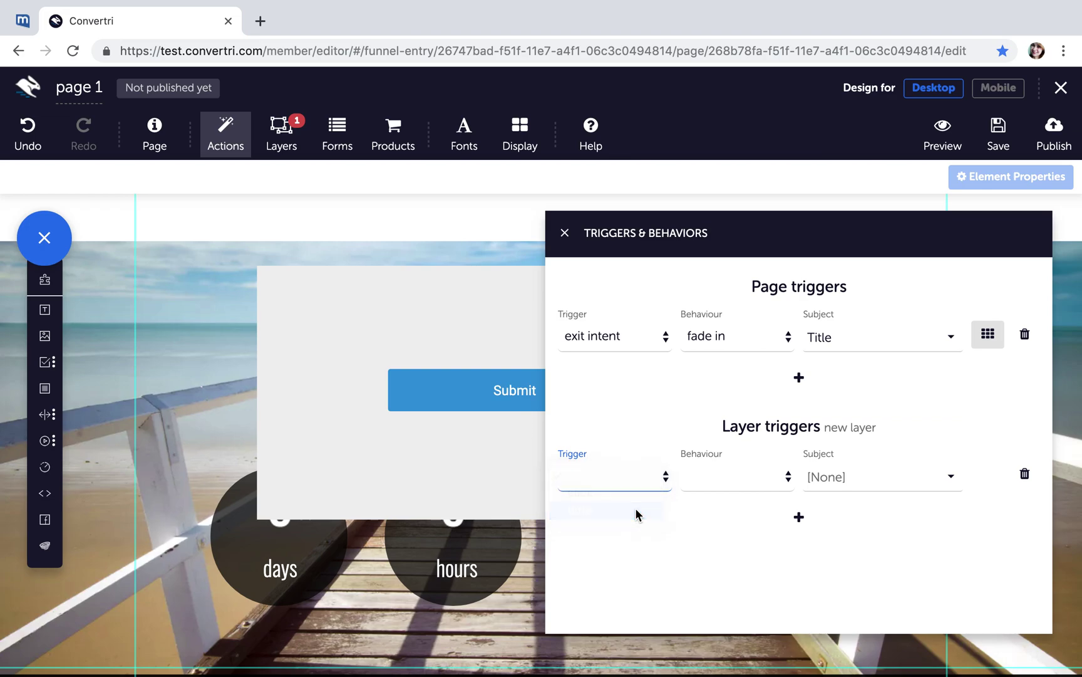
pyautogui.click(634, 488)
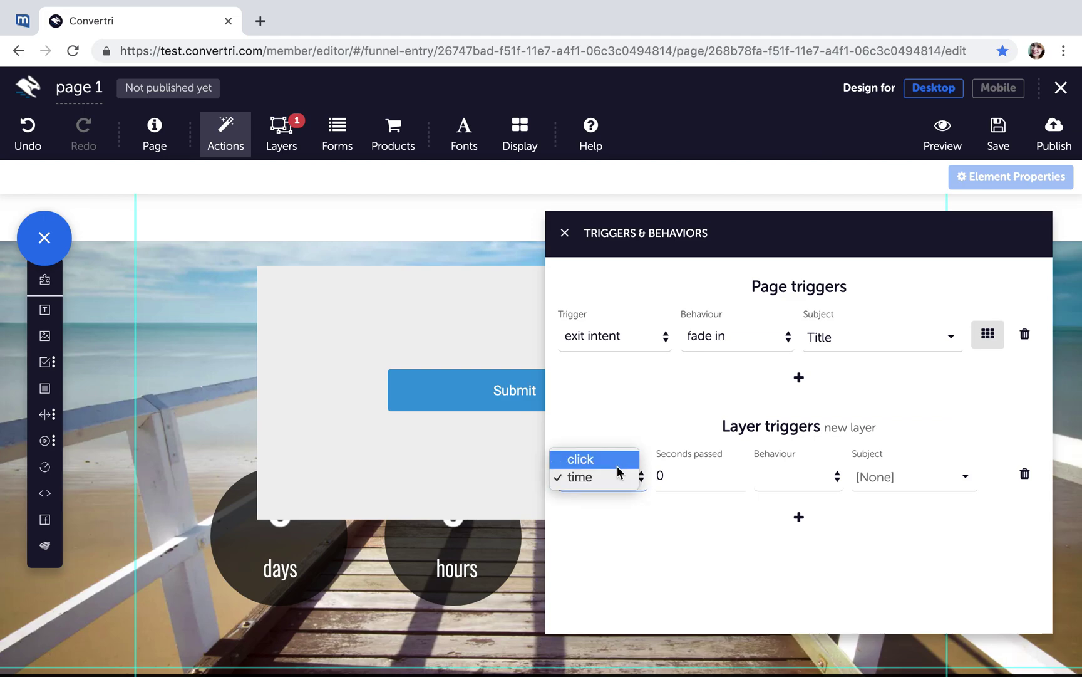
pyautogui.click(618, 464)
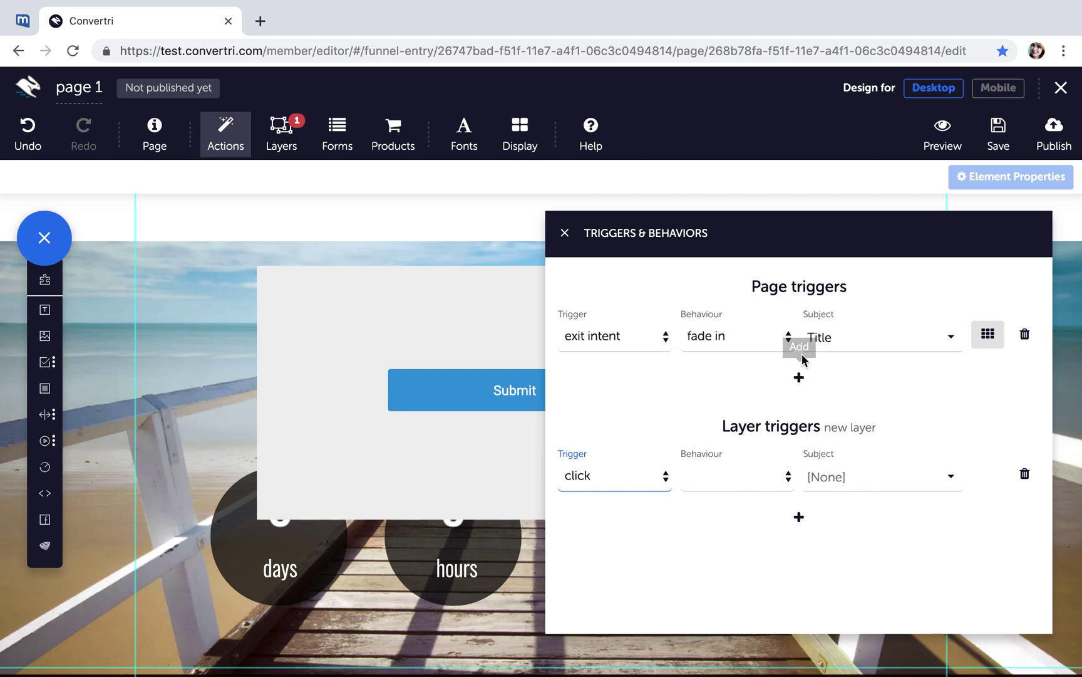
pyautogui.click(722, 489)
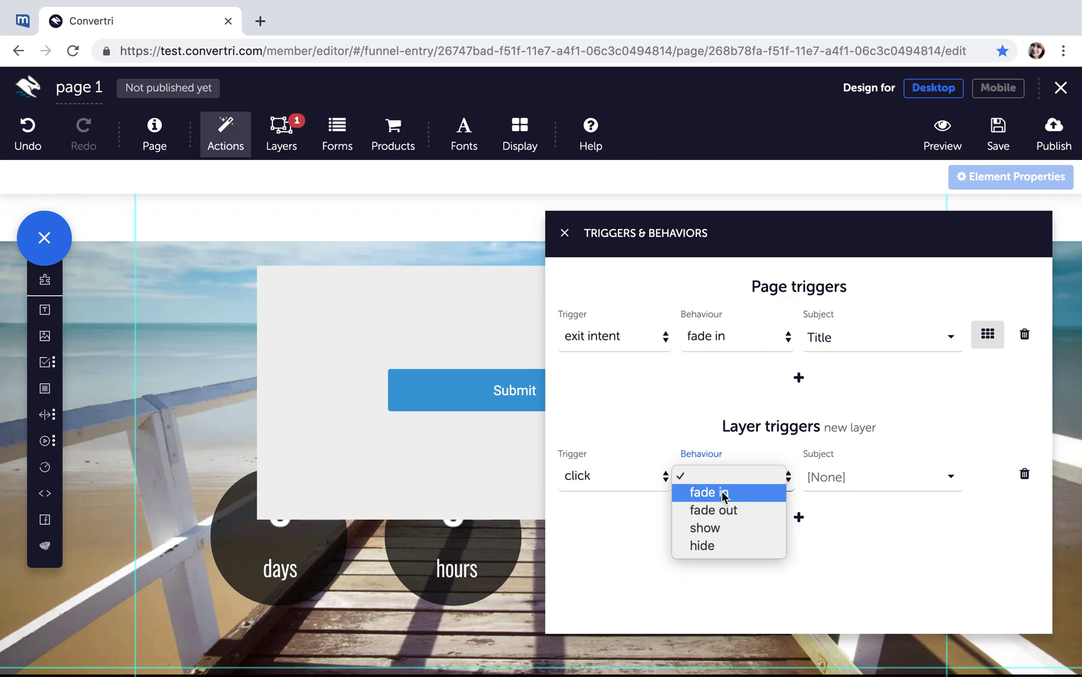
pyautogui.click(740, 474)
pyautogui.click(855, 484)
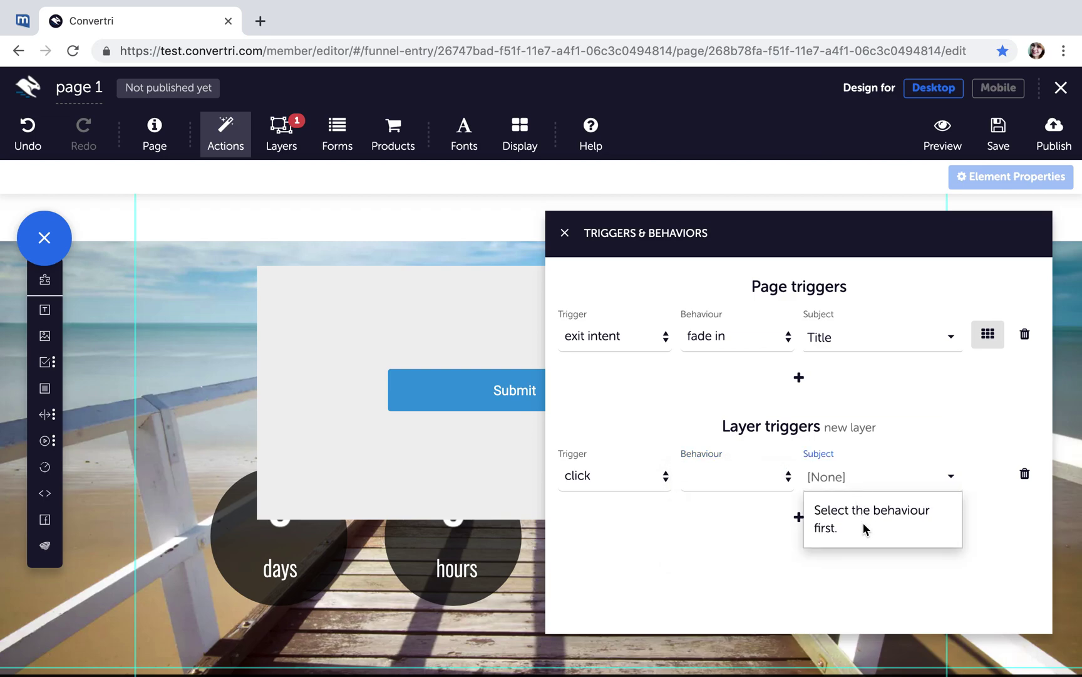
pyautogui.click(730, 561)
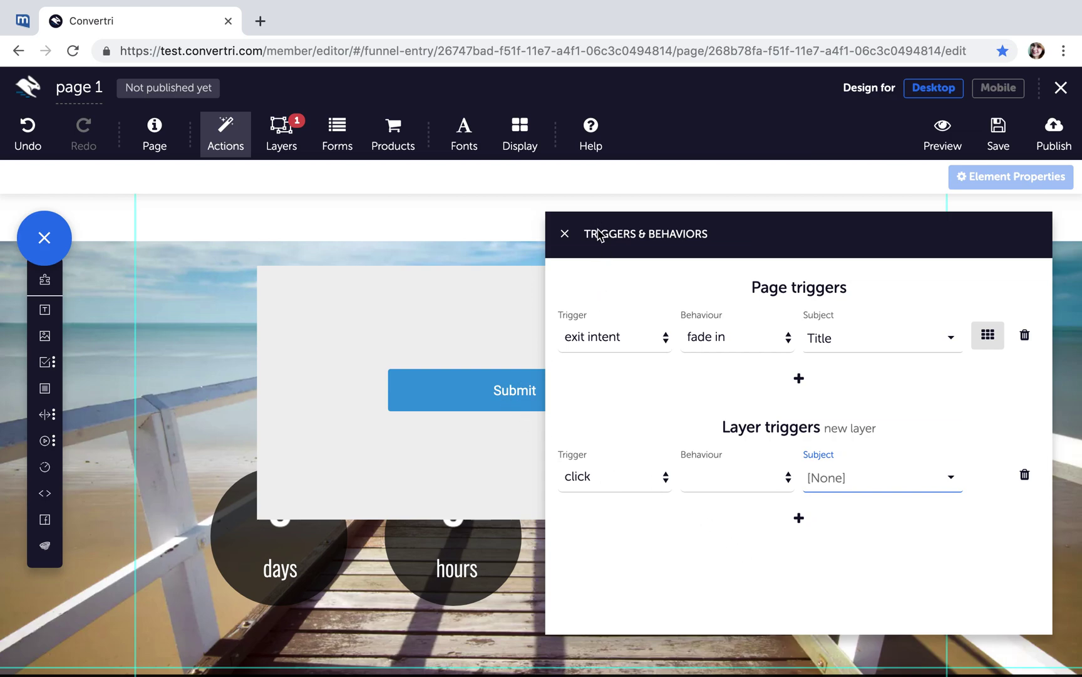
pyautogui.click(564, 233)
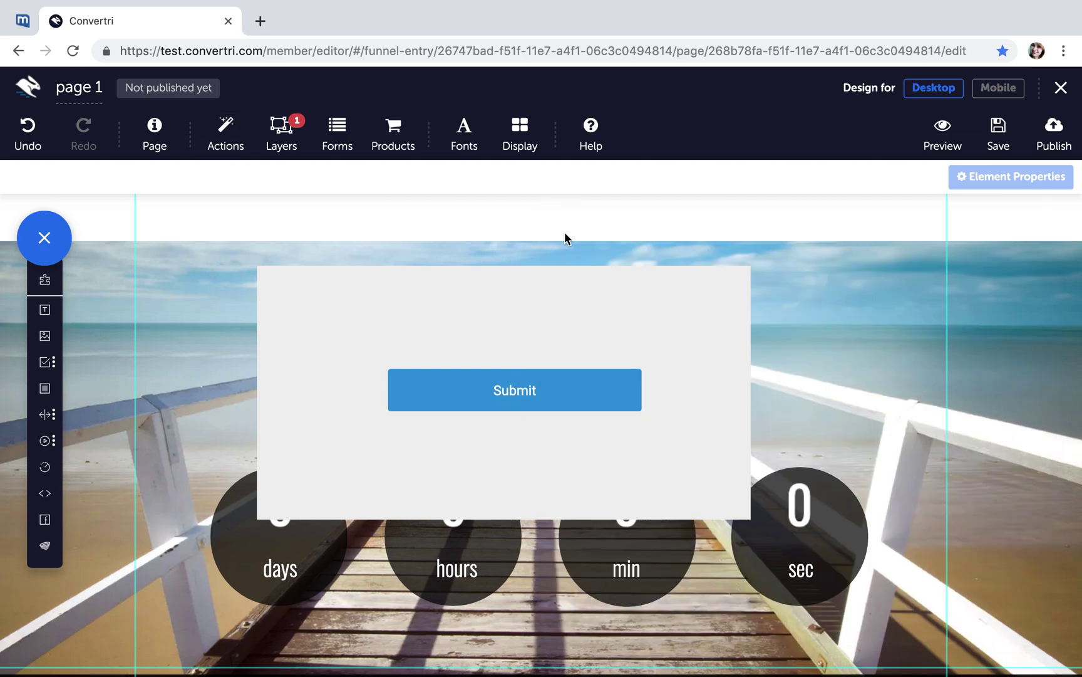
# Name the layer's Submit button element "submit button" in its general properties
pyautogui.click(531, 383)
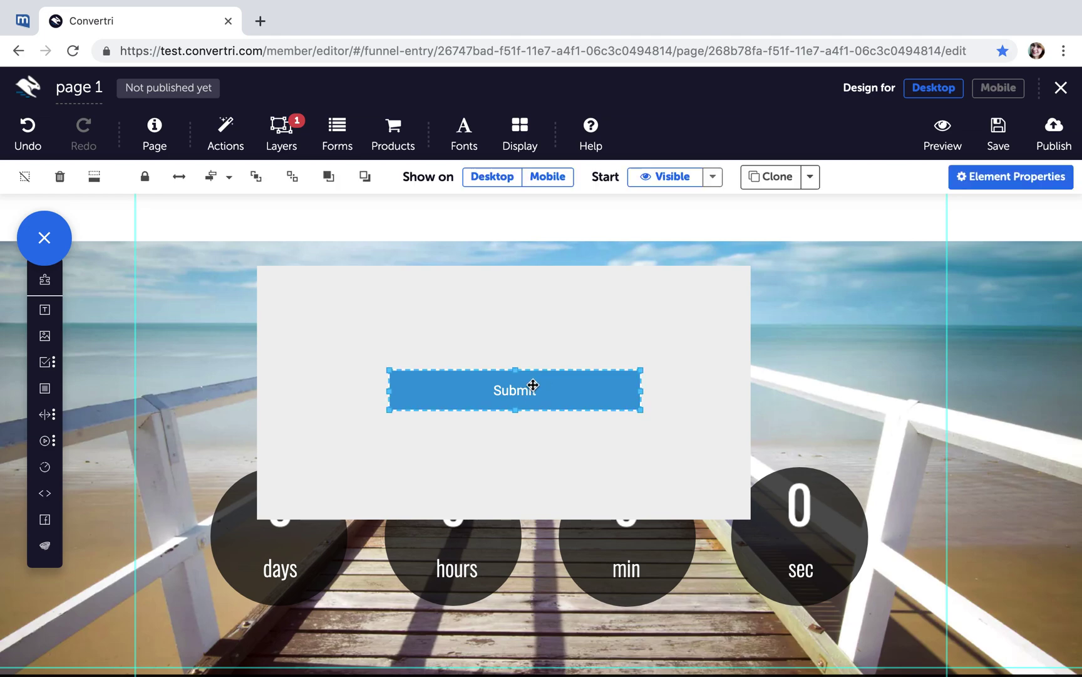
pyautogui.click(967, 178)
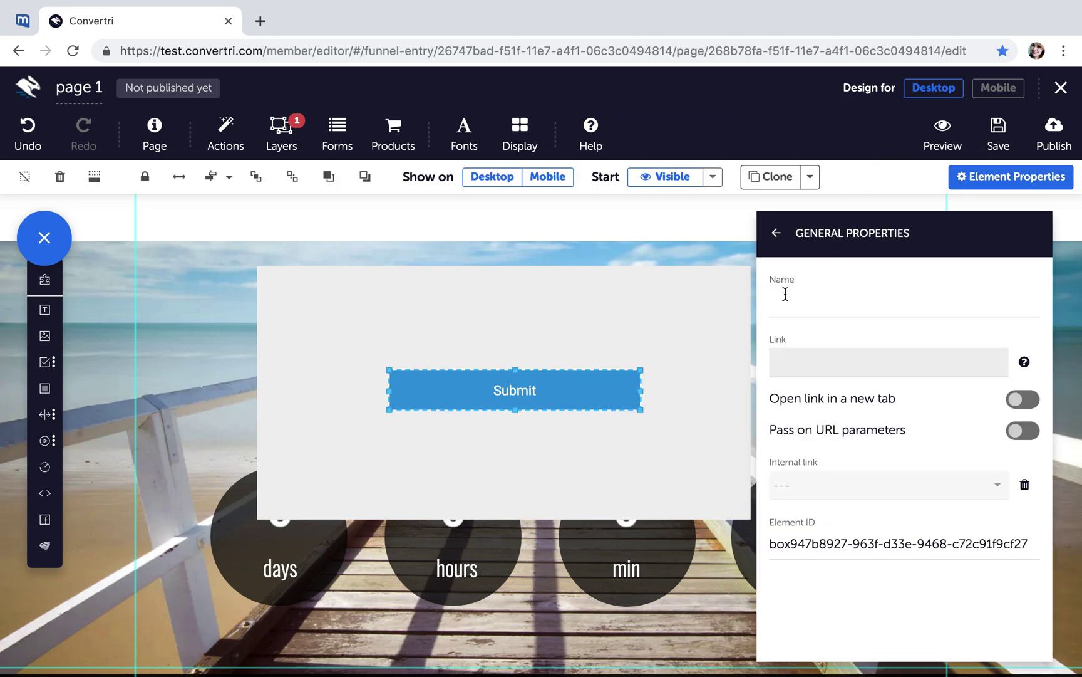
pyautogui.click(787, 302)
pyautogui.write('submit button')
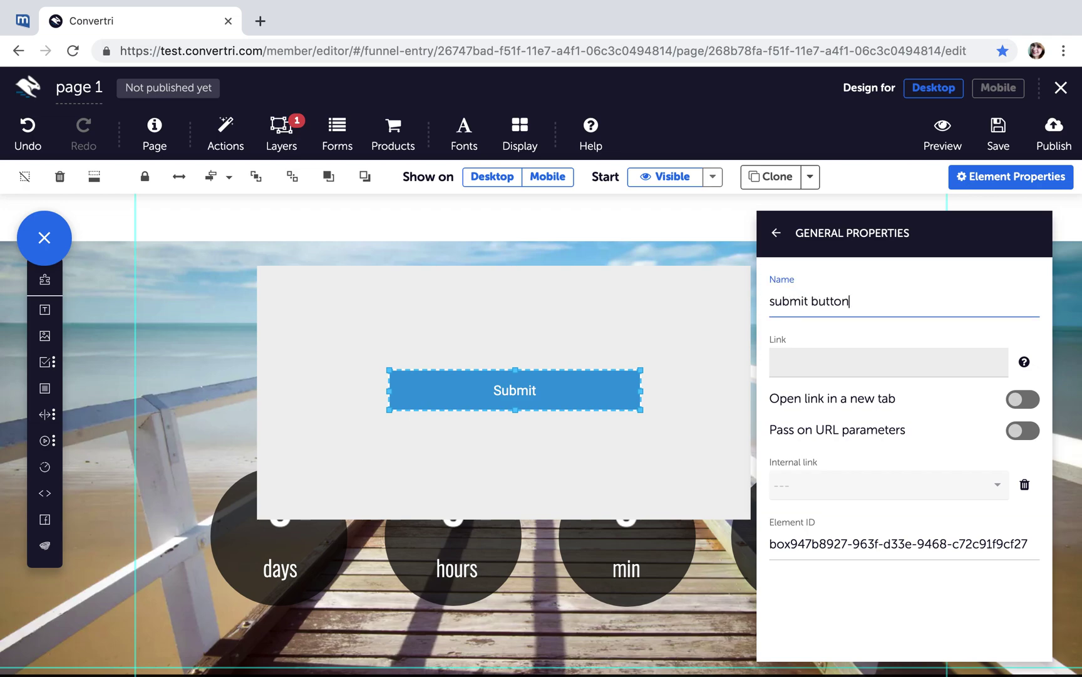
# Add an element trigger to the Submit button that fades in the submit button on scroll bottom into view
pyautogui.click(231, 147)
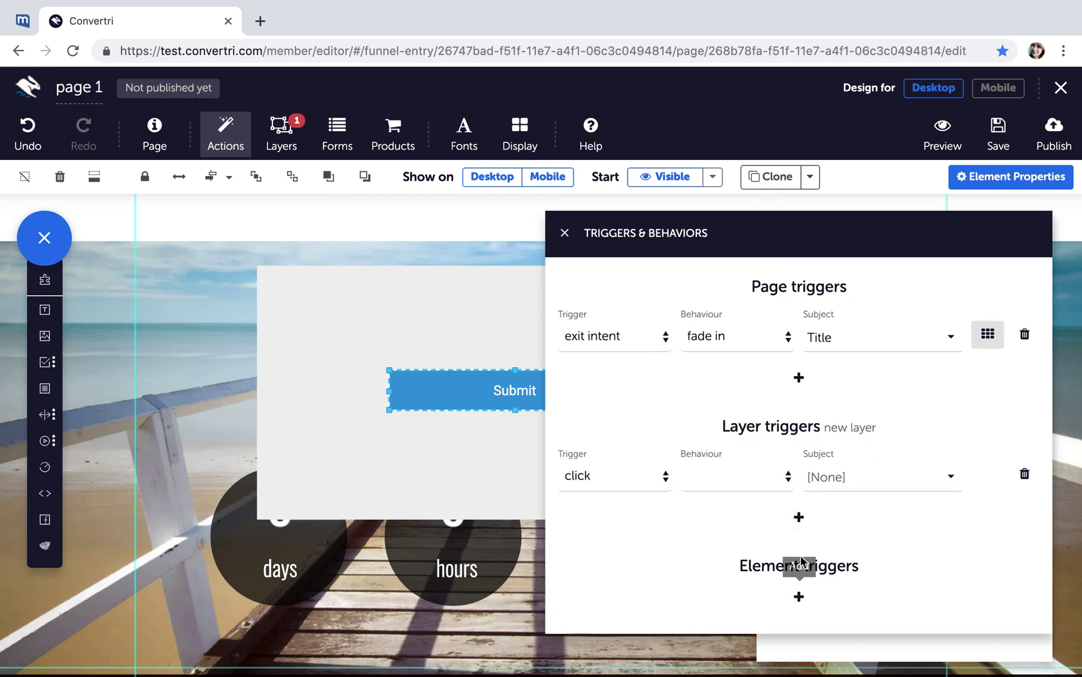
pyautogui.click(799, 596)
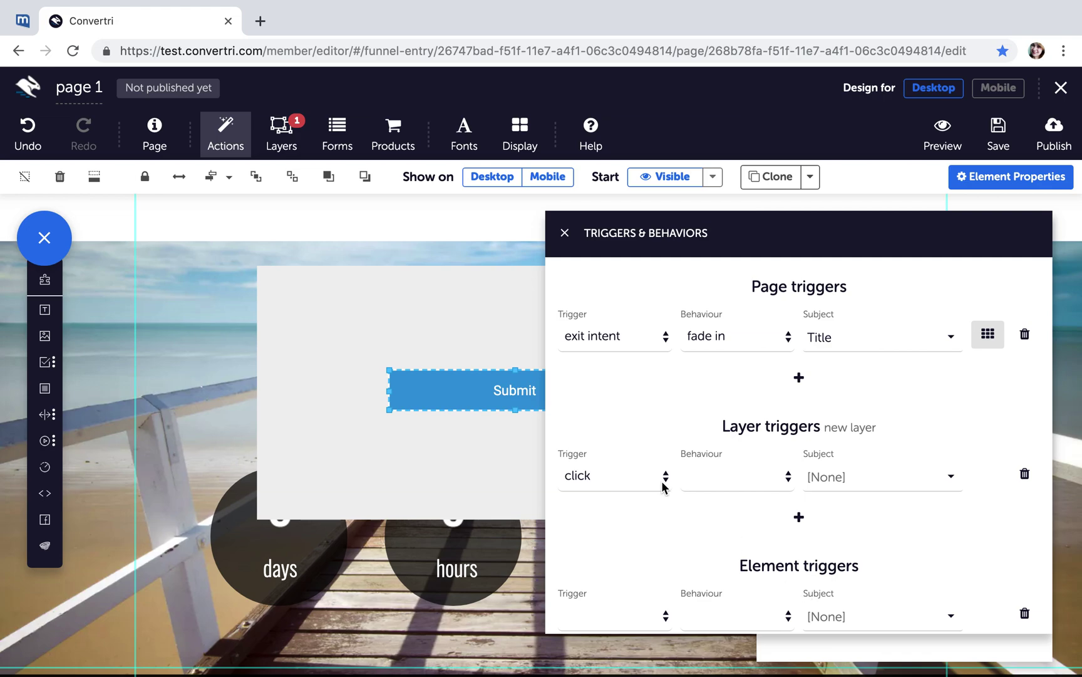
pyautogui.scroll(-1, 663, 483)
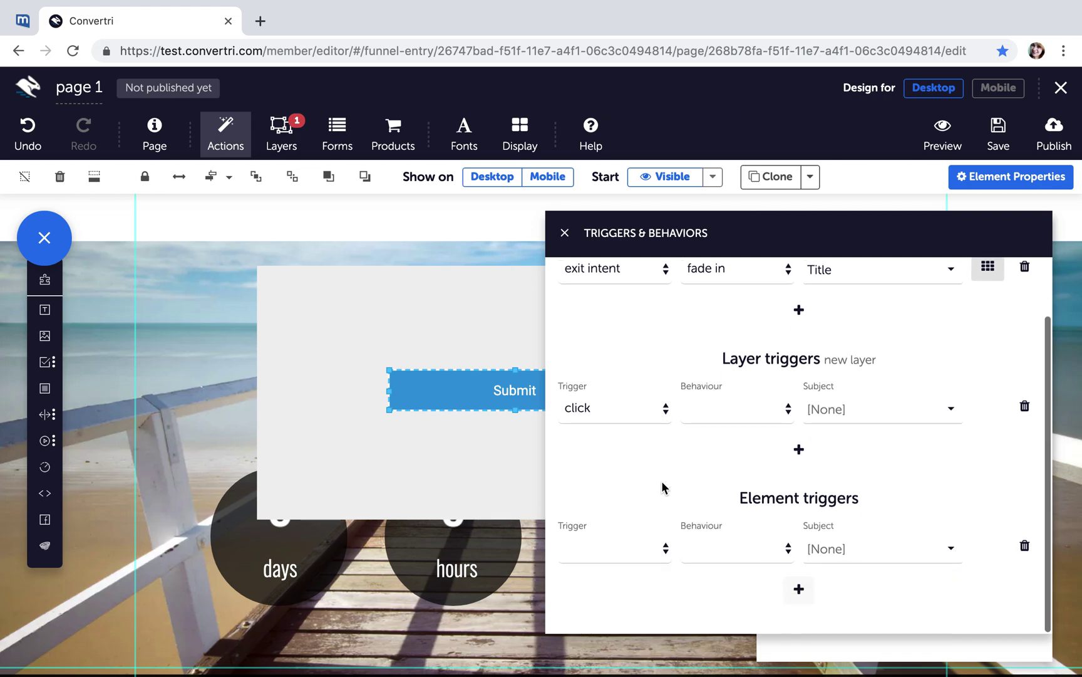
pyautogui.click(592, 551)
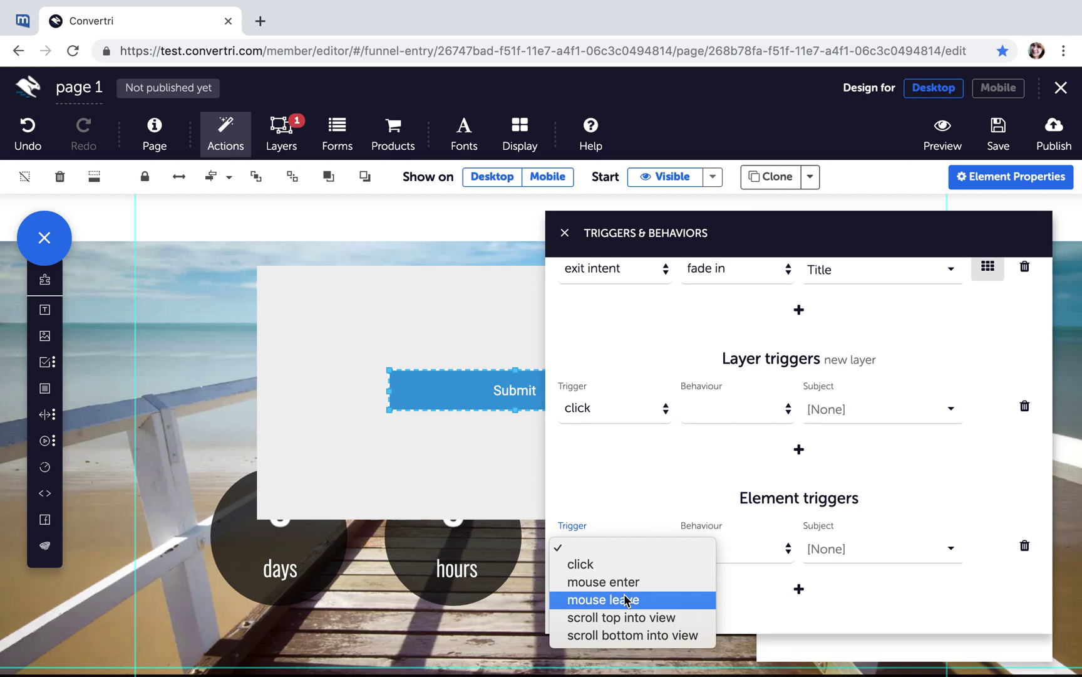
pyautogui.click(637, 634)
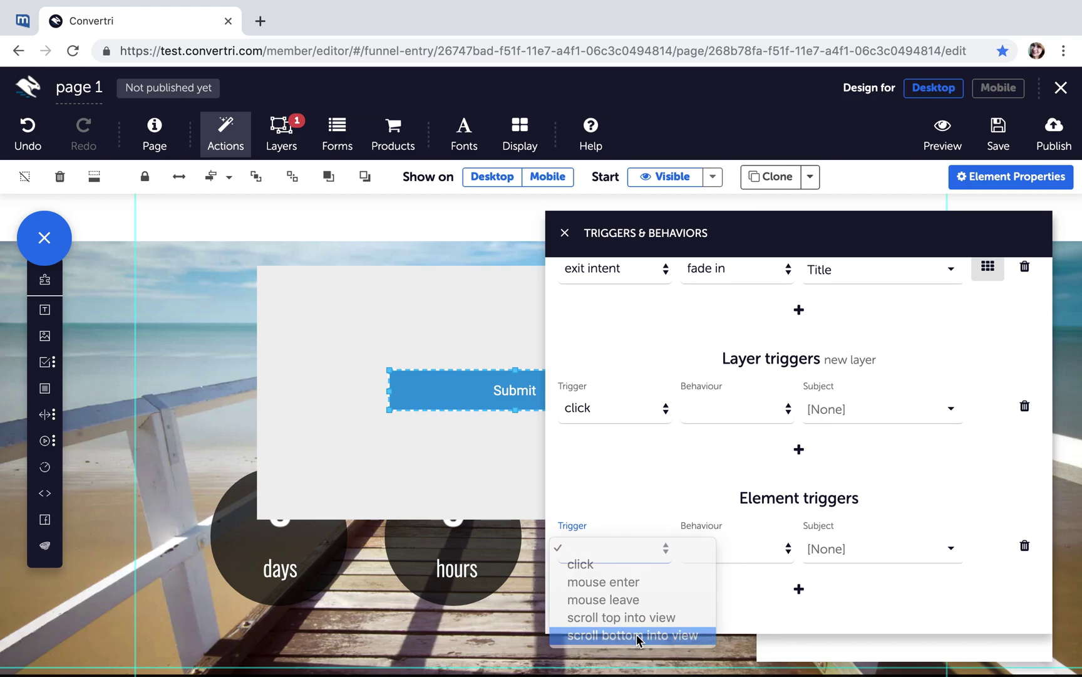
pyautogui.click(776, 555)
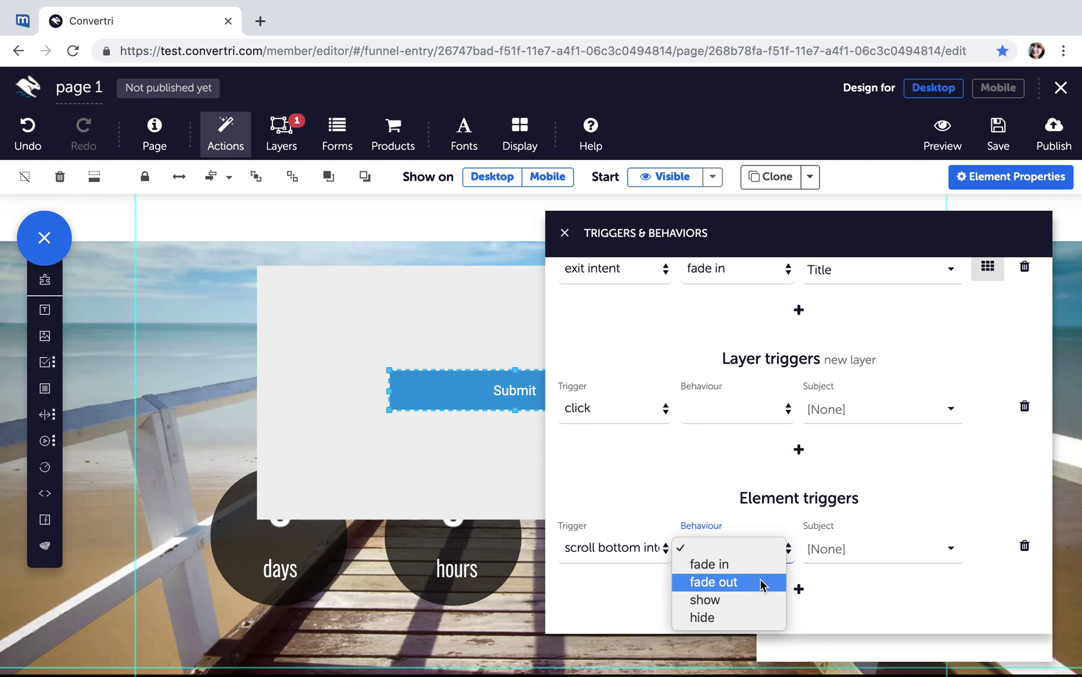
pyautogui.click(758, 565)
pyautogui.click(860, 550)
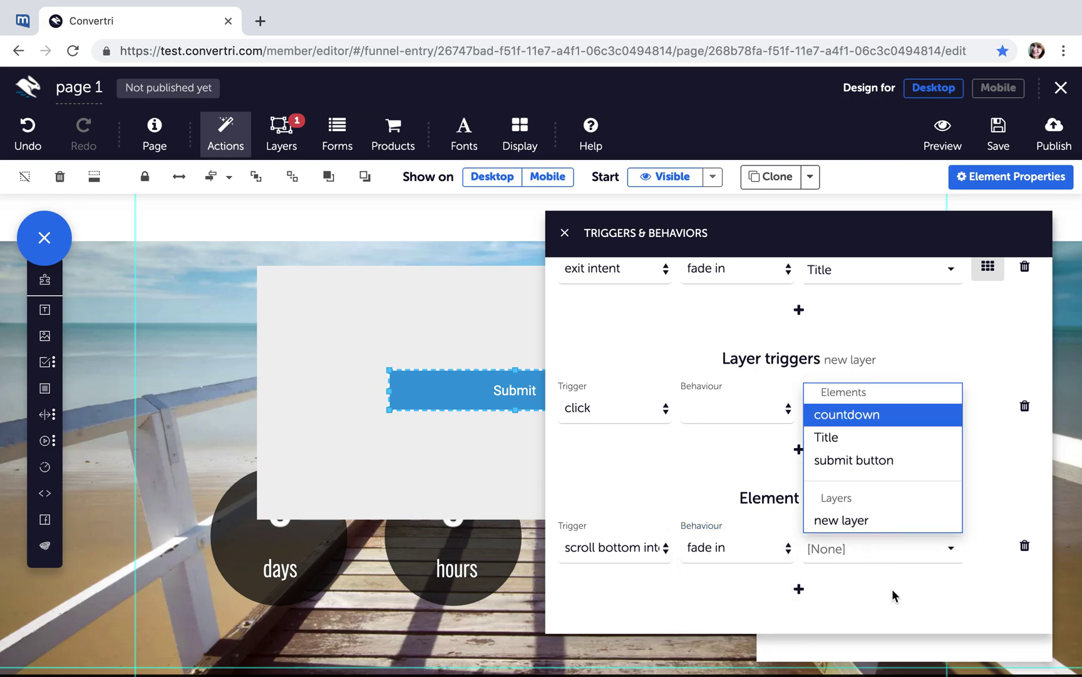
pyautogui.click(874, 462)
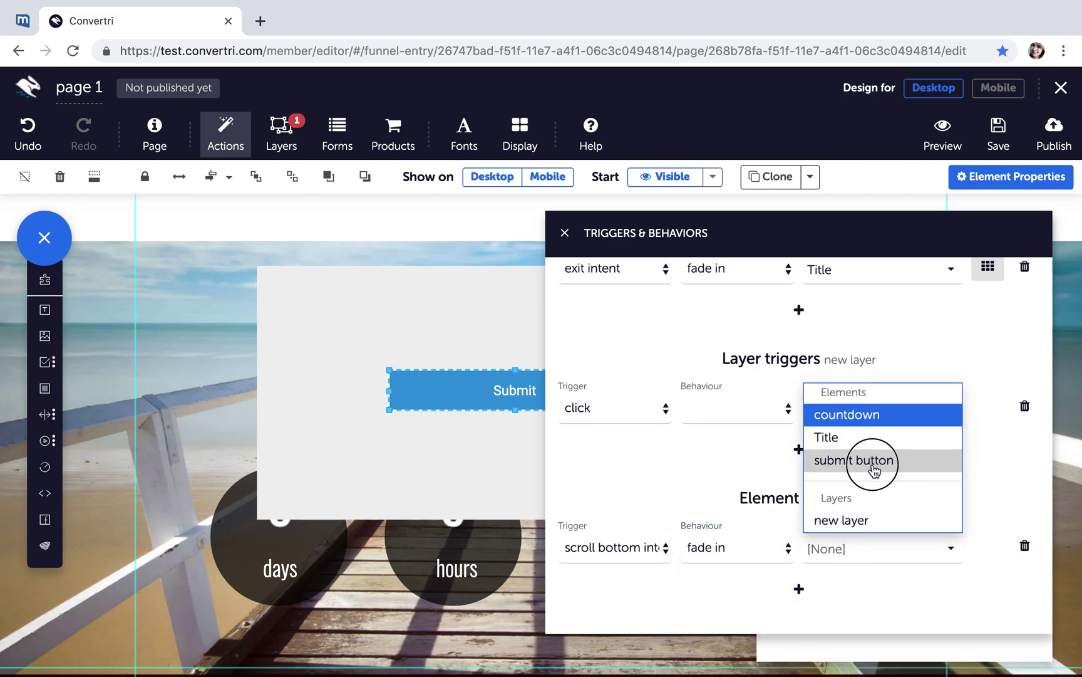